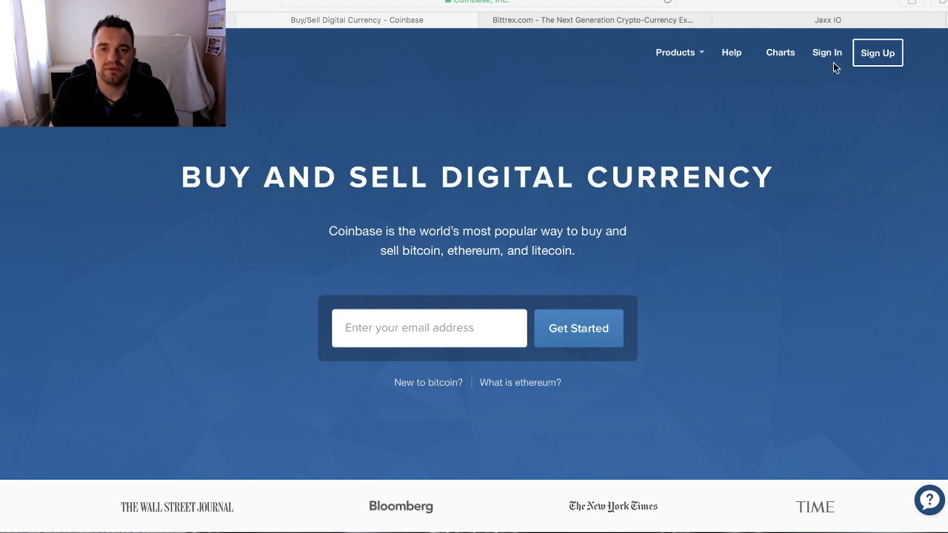
- Open Coinbase's Sign Up form, then switch to the sign-in form instead
left_click(881, 59)
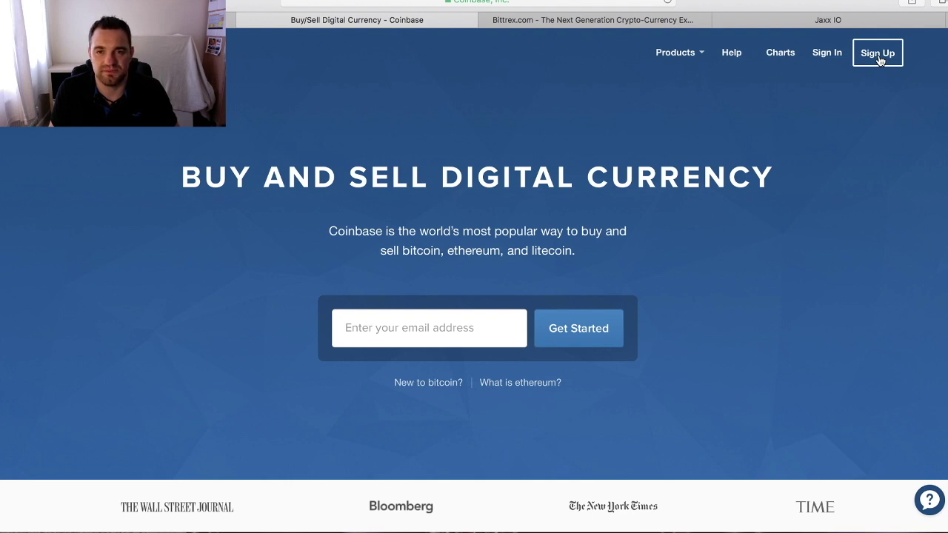
left_click(881, 59)
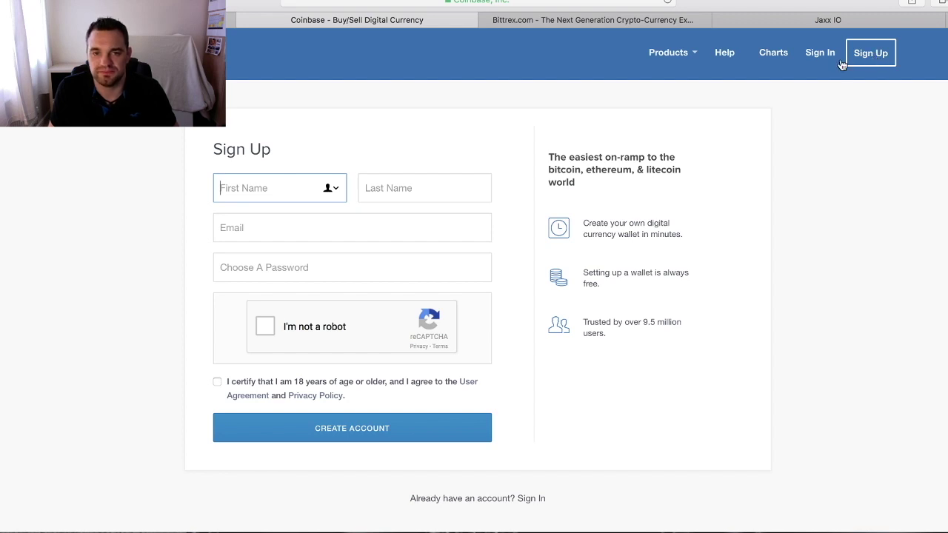
left_click(819, 53)
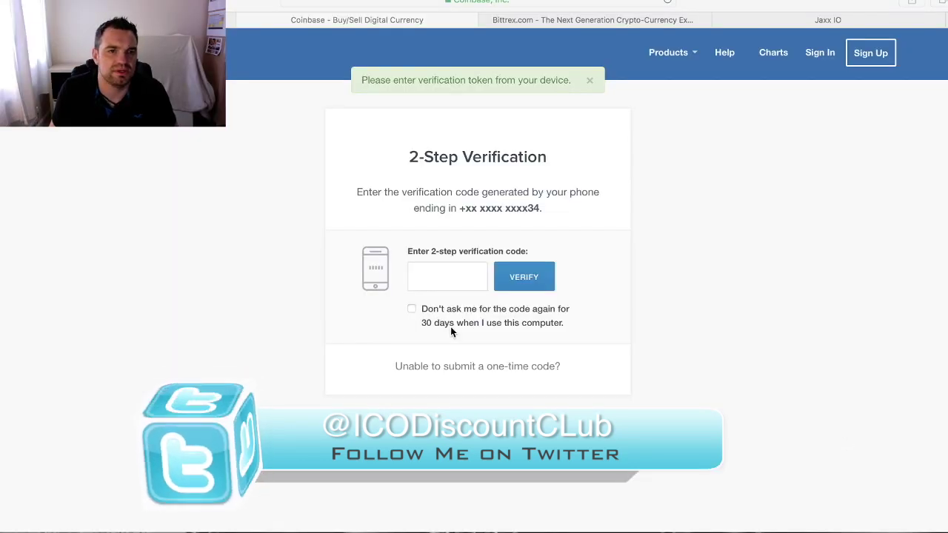
- Enter the phone's 2-step verification code and submit it to finish signing in
left_click(453, 276)
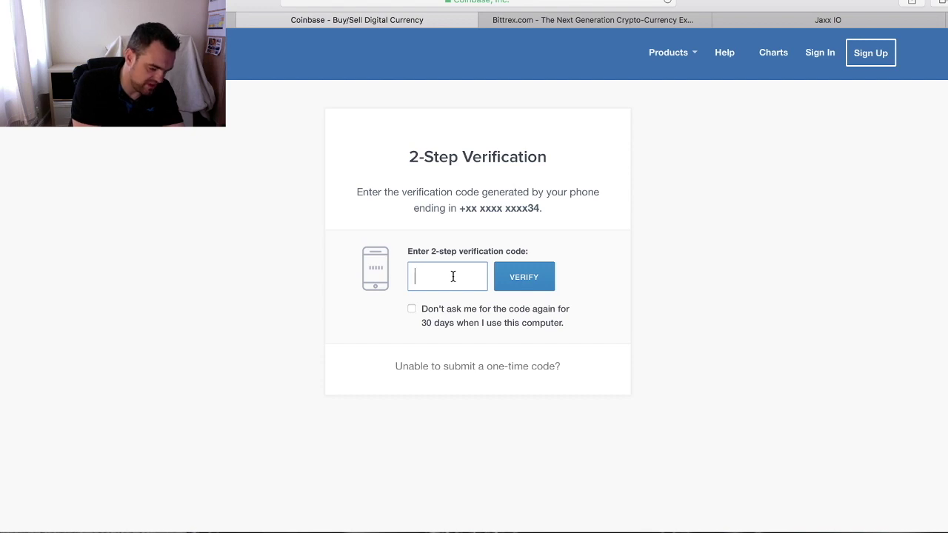
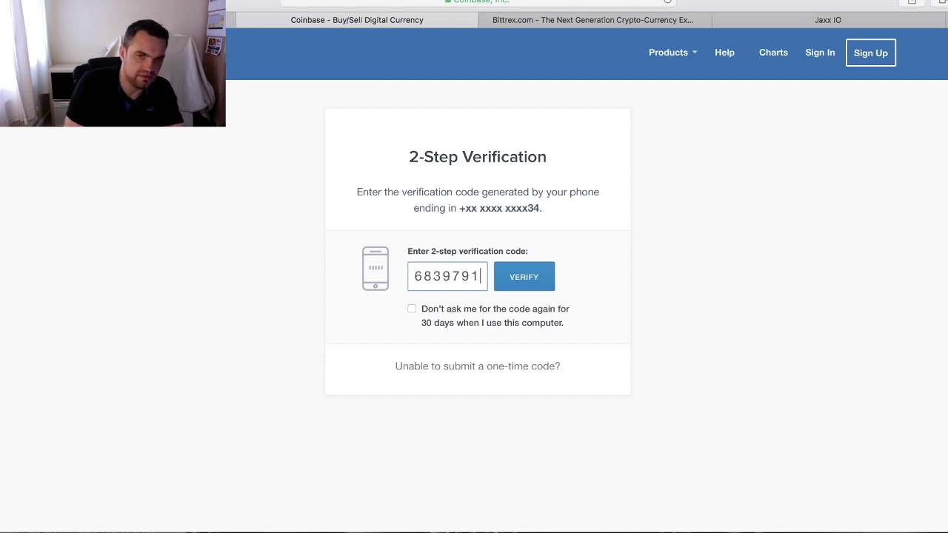
left_click(531, 279)
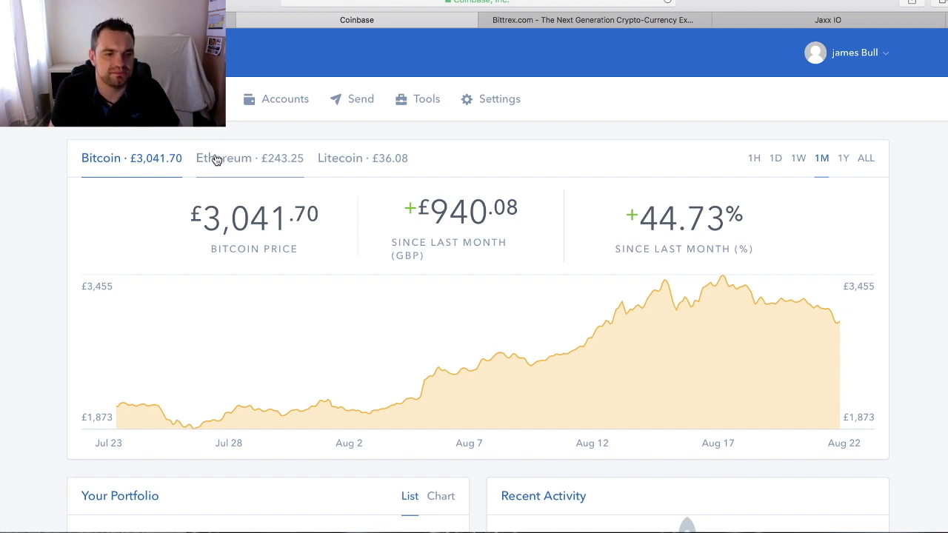
- Scroll down the dashboard to the empty Your Portfolio list and back up to the Bitcoin chart
scroll(423, 478, "down", 4)
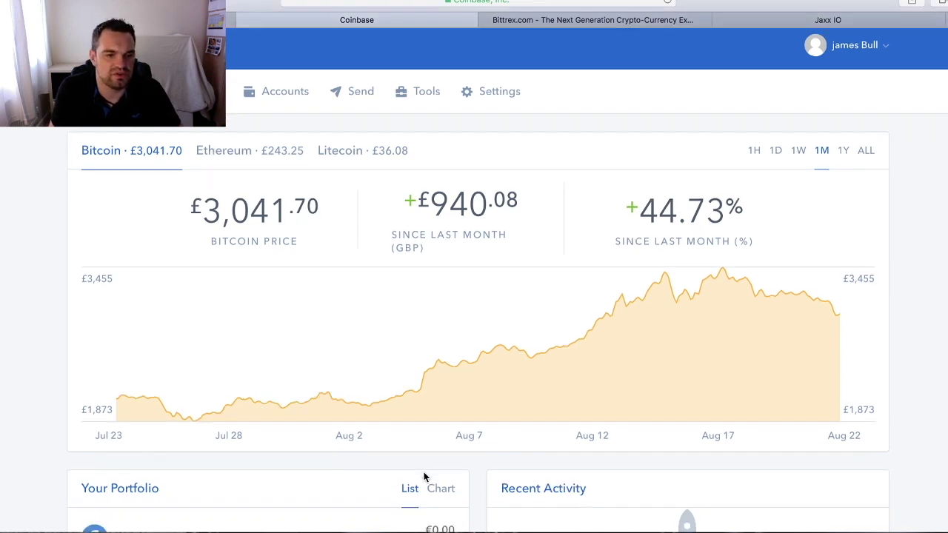
scroll(424, 478, "down", 1)
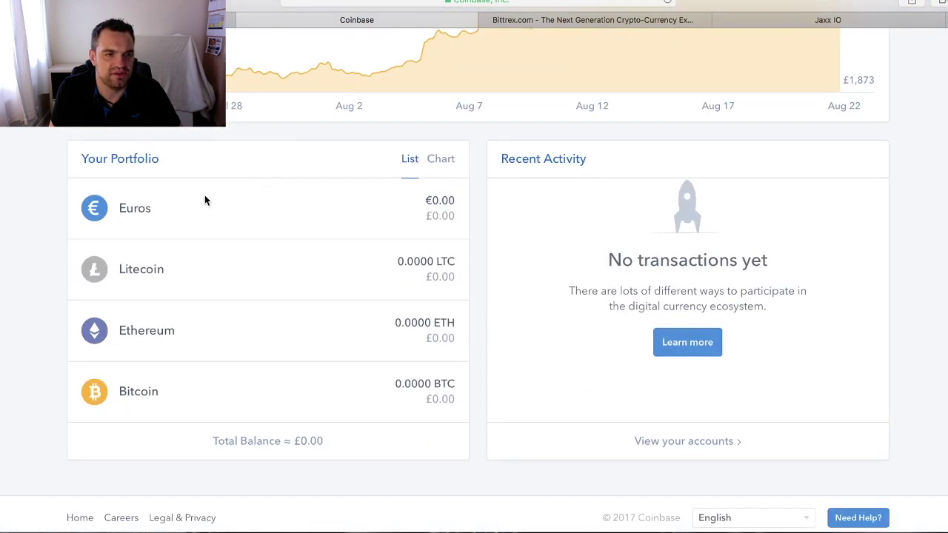
scroll(187, 238, "down", 1)
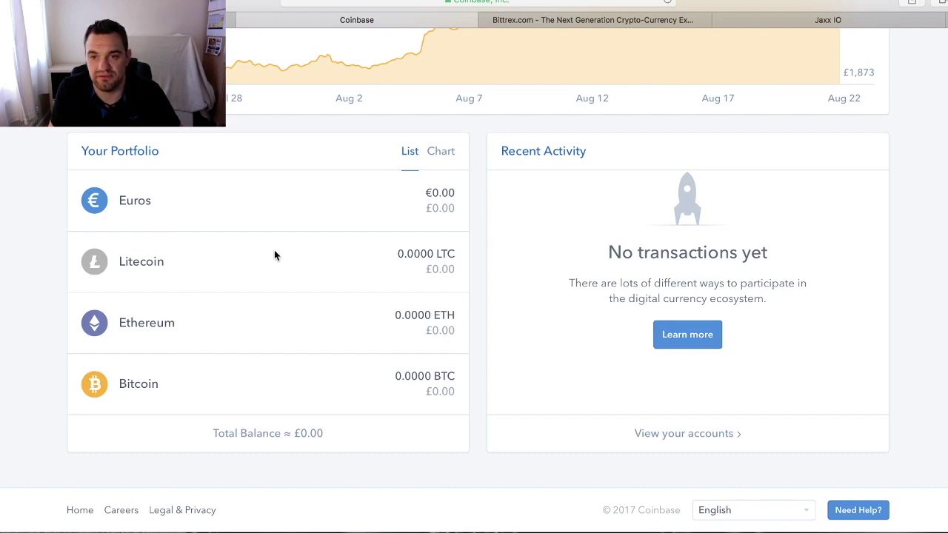
scroll(274, 254, "up", 5)
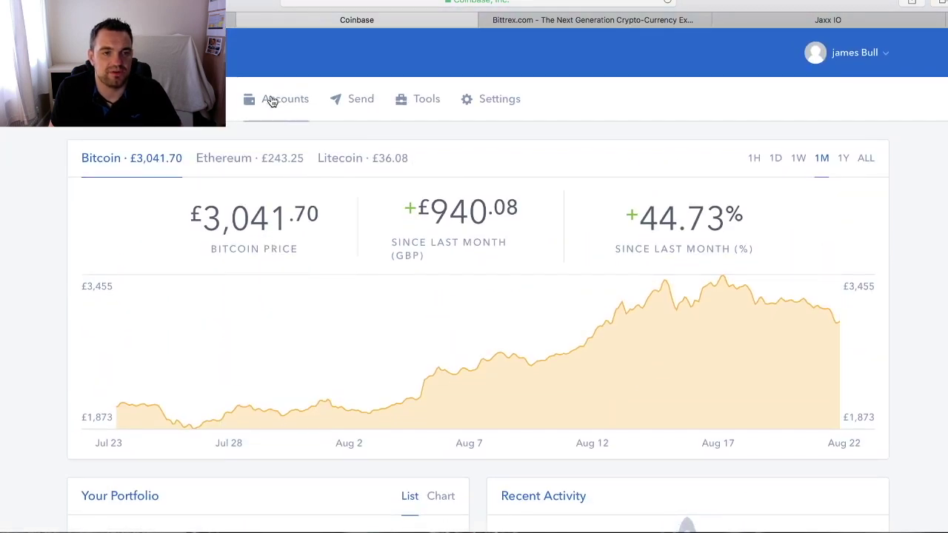
- Open the Bitcoin Buy page and look through the buy form with its £500.00 card limit
left_click(191, 99)
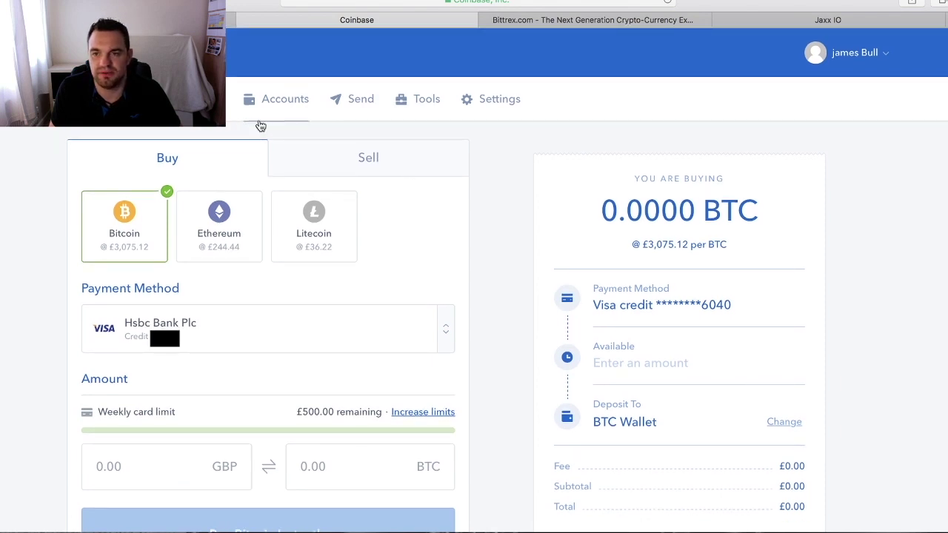
scroll(236, 289, "down", 3)
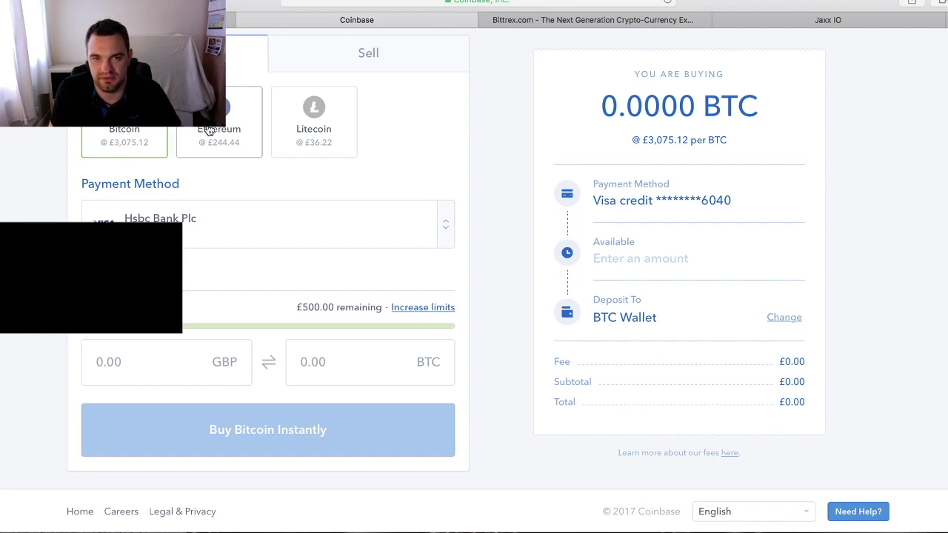
scroll(213, 208, "down", 1)
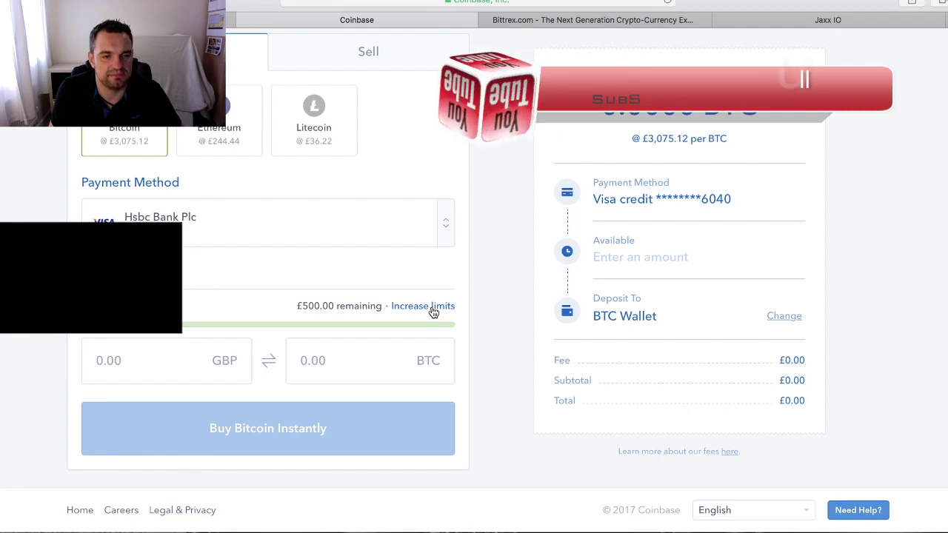
- Review the weekly Limits page (£15,000 GBP Wallet, £500 card buy), then return to the buy page
left_click(433, 308)
scroll(433, 310, "down", 3)
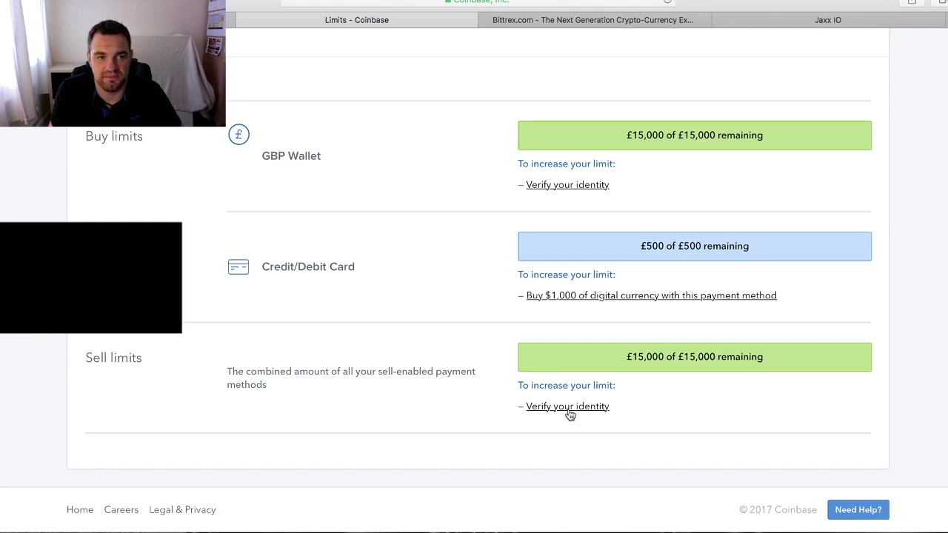
scroll(423, 288, "up", 3)
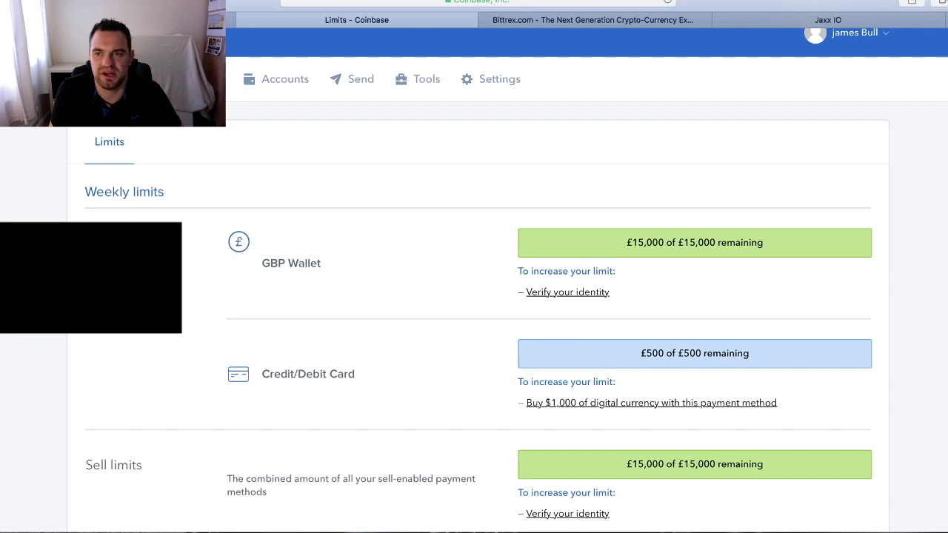
key("super+r")
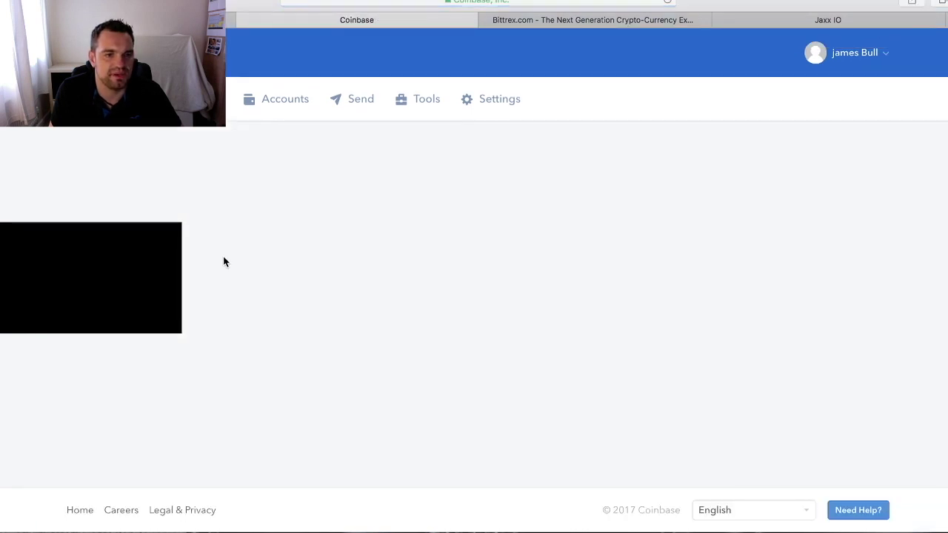
- Enter 250 GBP for Bitcoin, giving 0.08130597 BTC with a £9.98 fee and £259.98 total
scroll(224, 261, "down", 3)
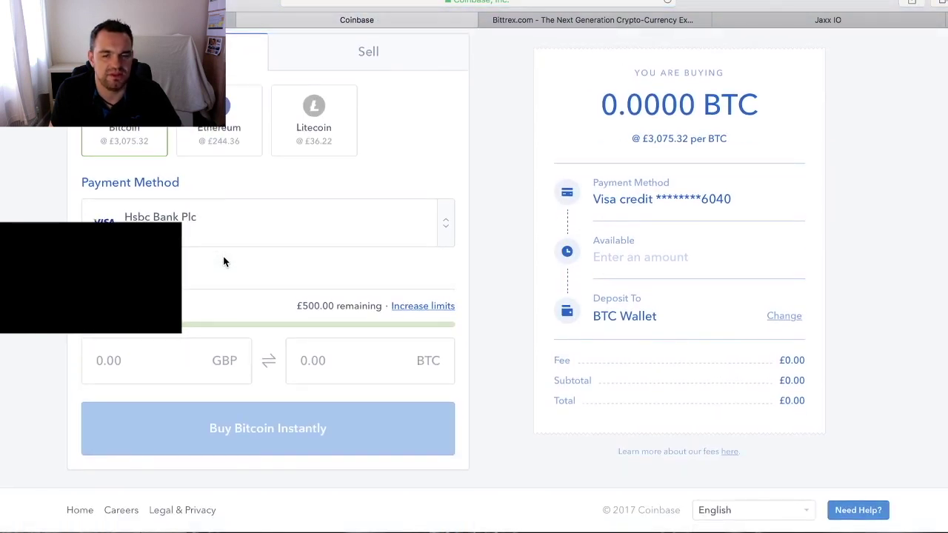
left_click(83, 365)
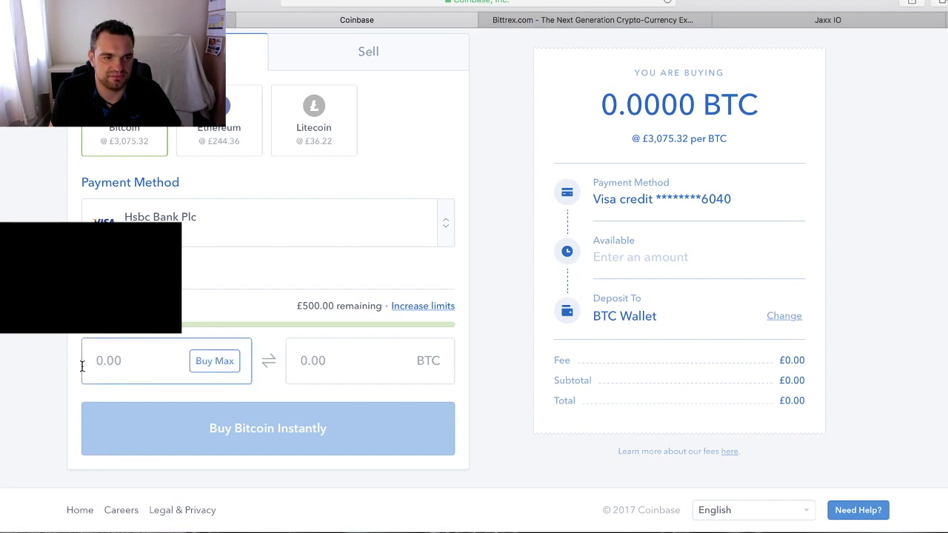
type("259")
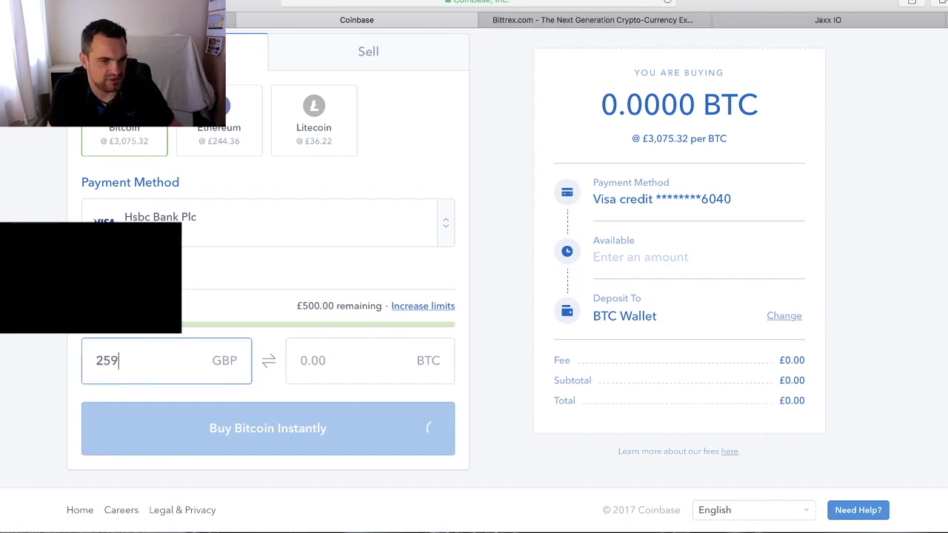
key("BackSpace")
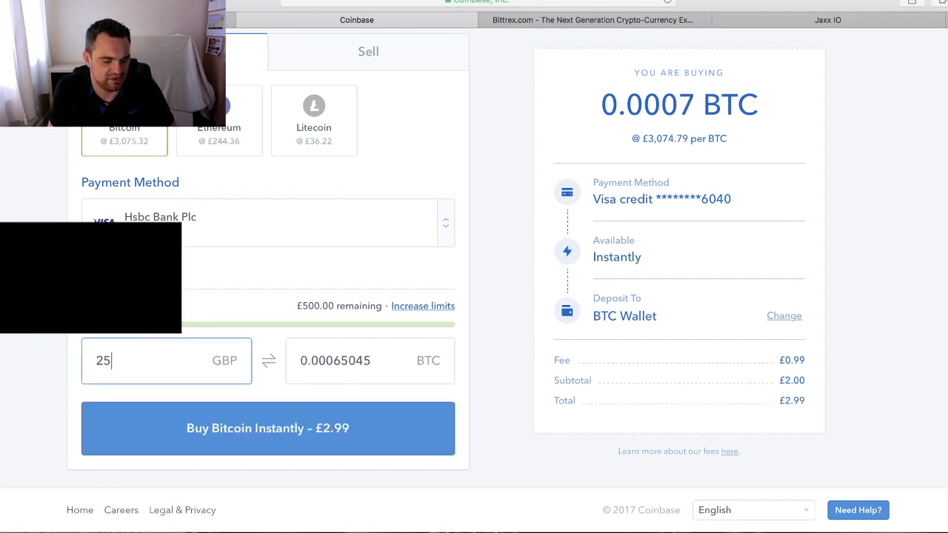
type("0")
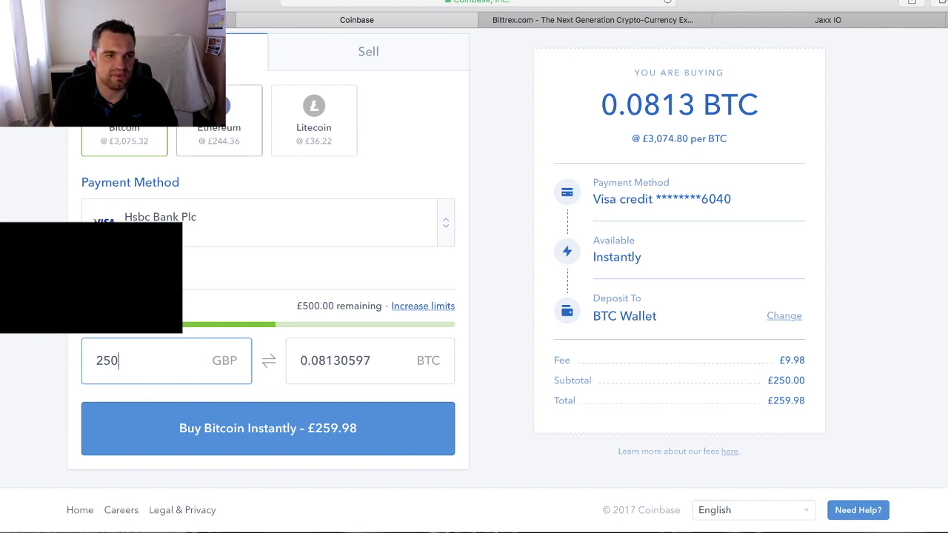
- Switch the buy order to Ethereum and enter 250 GBP, giving 1.0230 ETH for £259.98 total
left_click(220, 133)
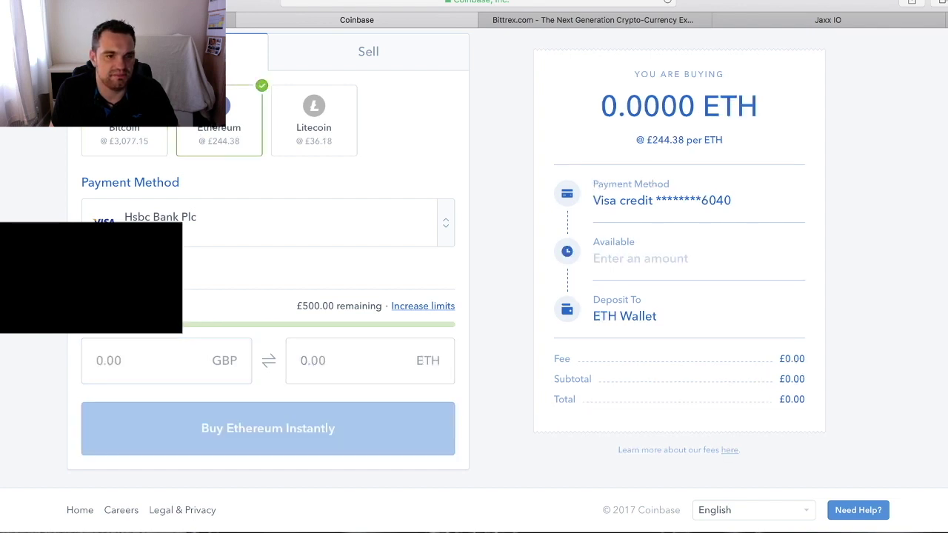
left_click(133, 352)
type("2")
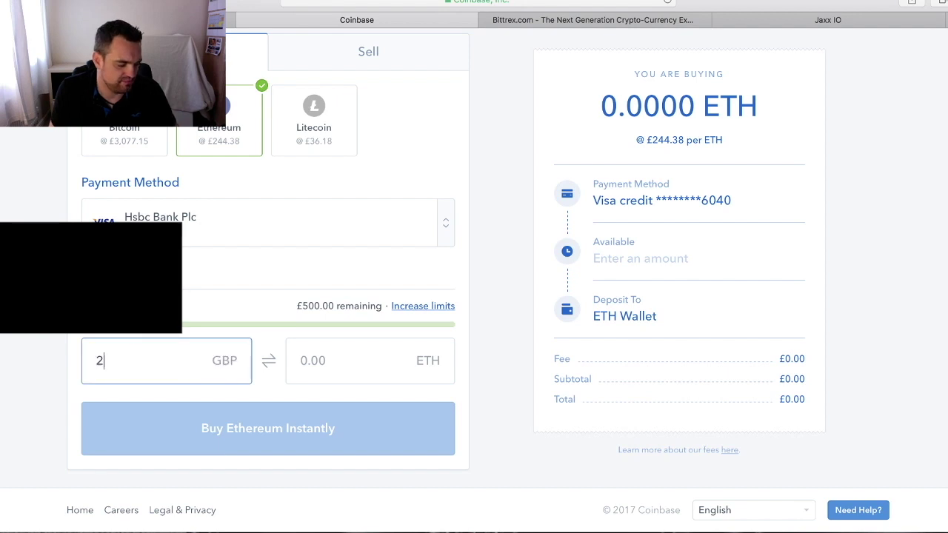
type("50")
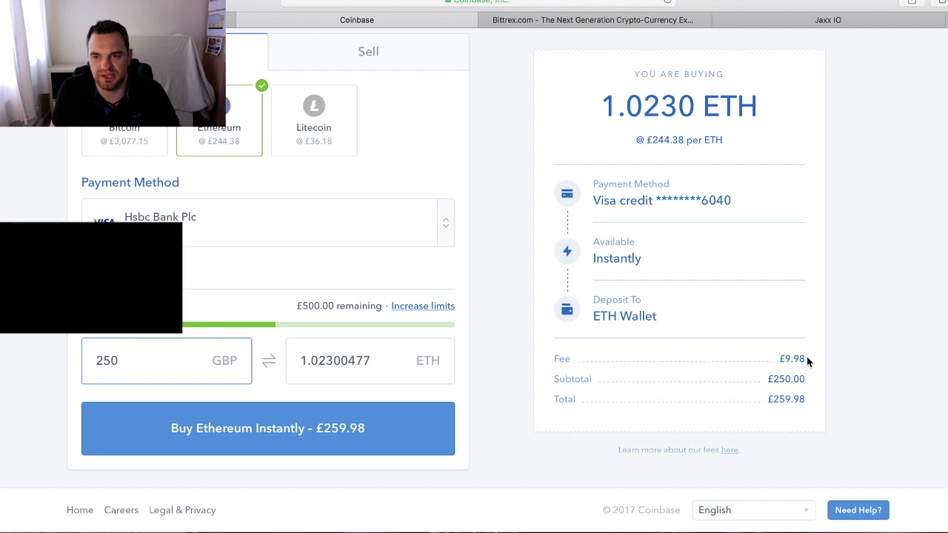
scroll(808, 361, "up", 2)
scroll(807, 361, "up", 1)
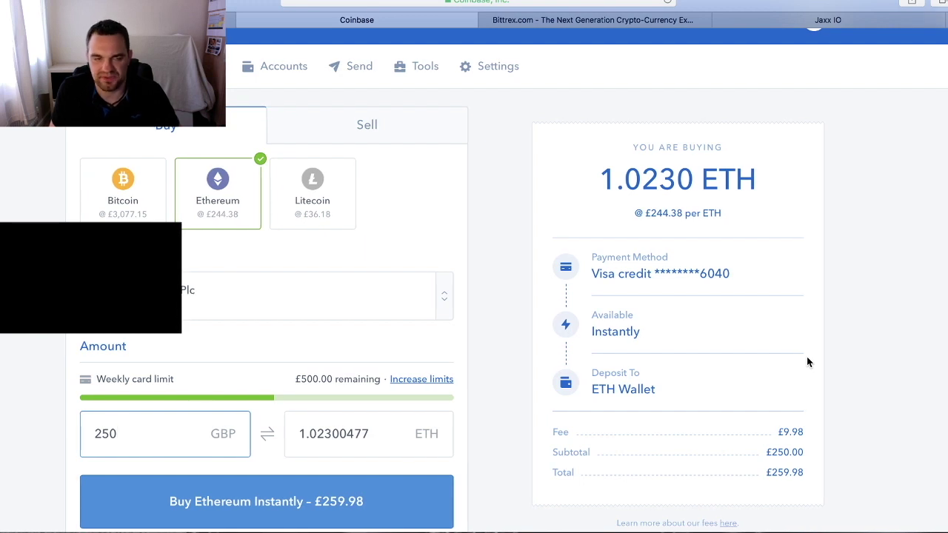
scroll(370, 118, "up", 1)
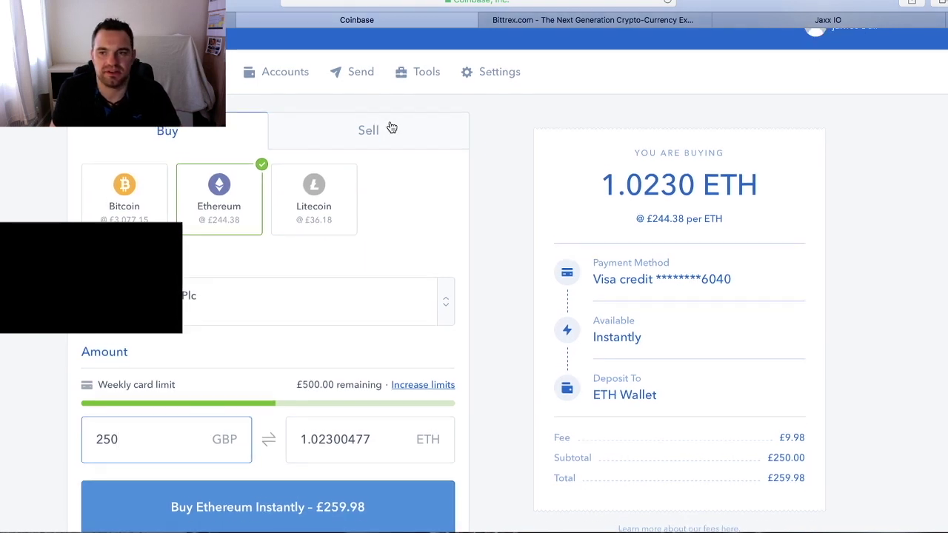
- Browse the Accounts page listing the empty BTC, LTC, ETH, GBP and EUR wallets
left_click(279, 86)
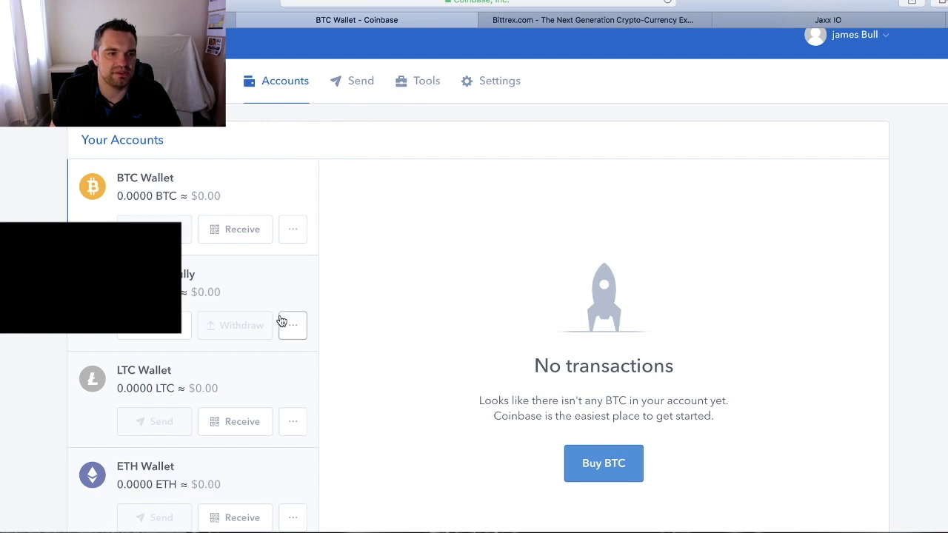
scroll(281, 321, "down", 5)
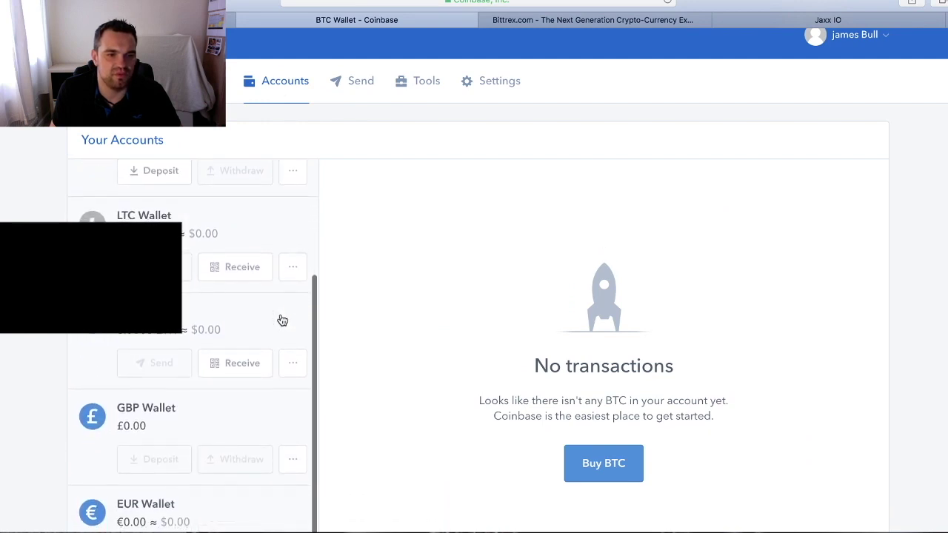
scroll(283, 320, "up", 5)
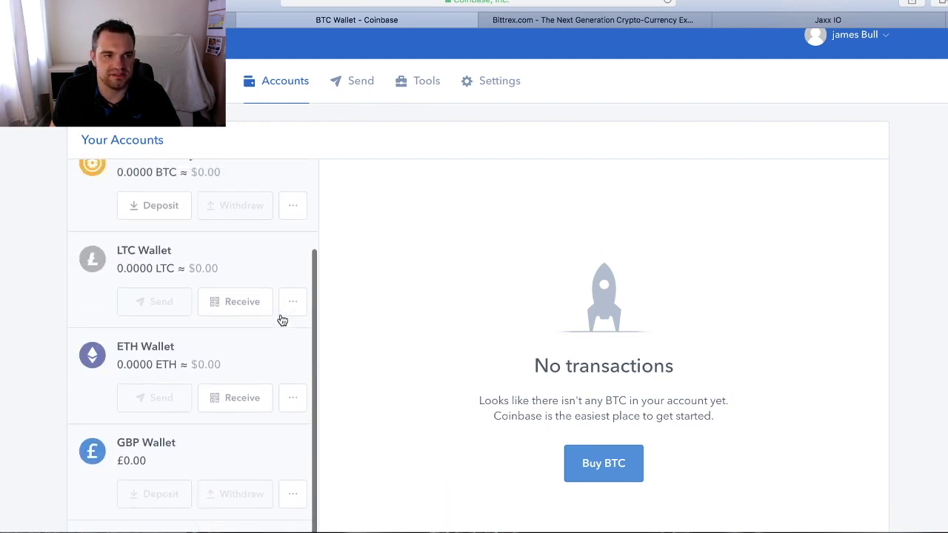
scroll(282, 320, "down", 5)
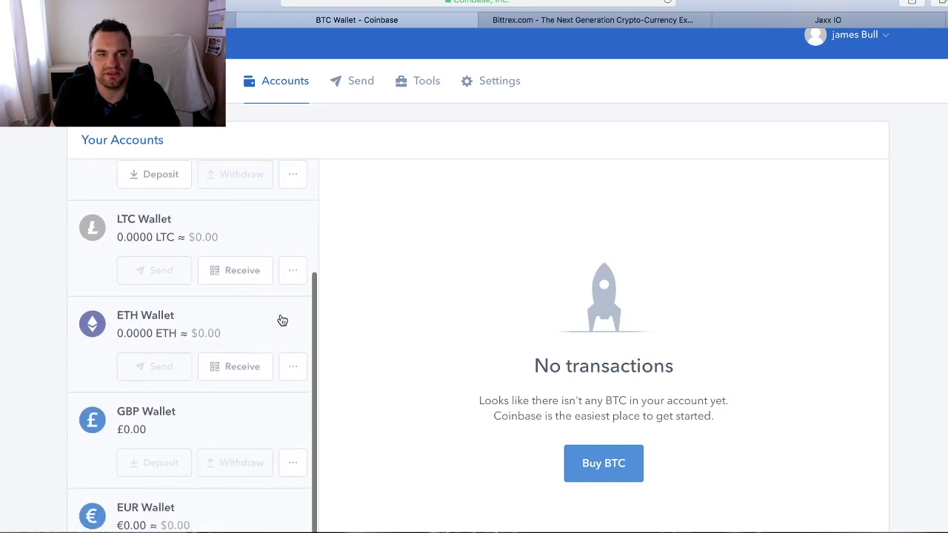
scroll(281, 319, "down", 1)
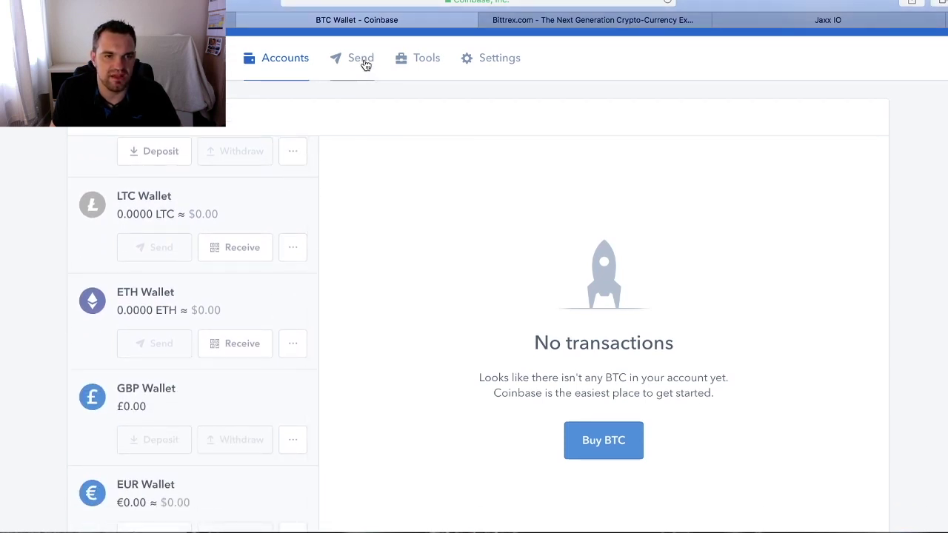
scroll(353, 167, "up", 2)
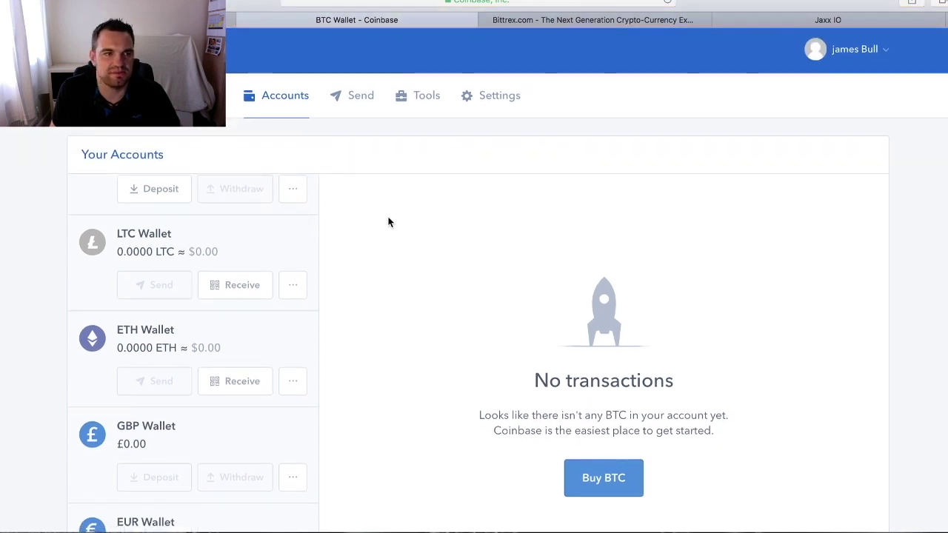
key("ctrl+Tab")
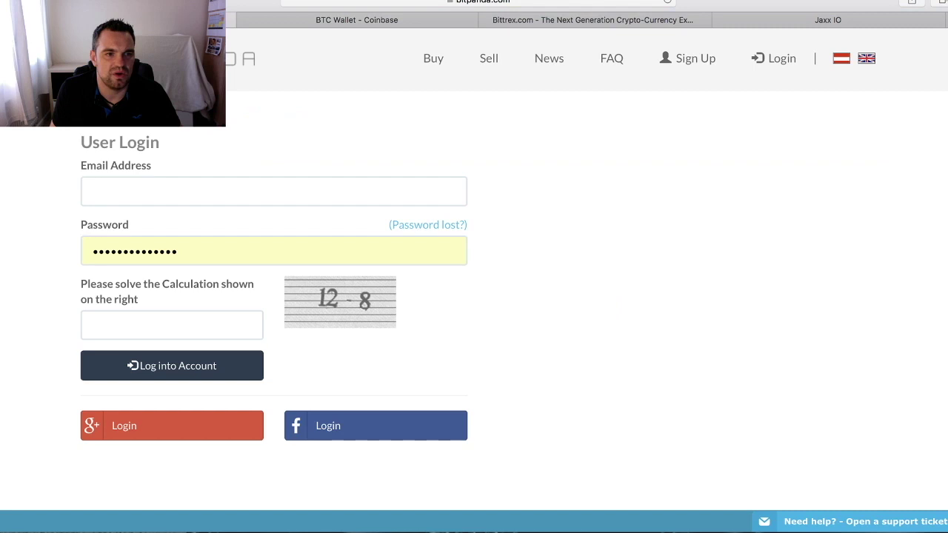
- Scroll through Bitpanda's page while logging into the account
scroll(171, 201, "up", 1)
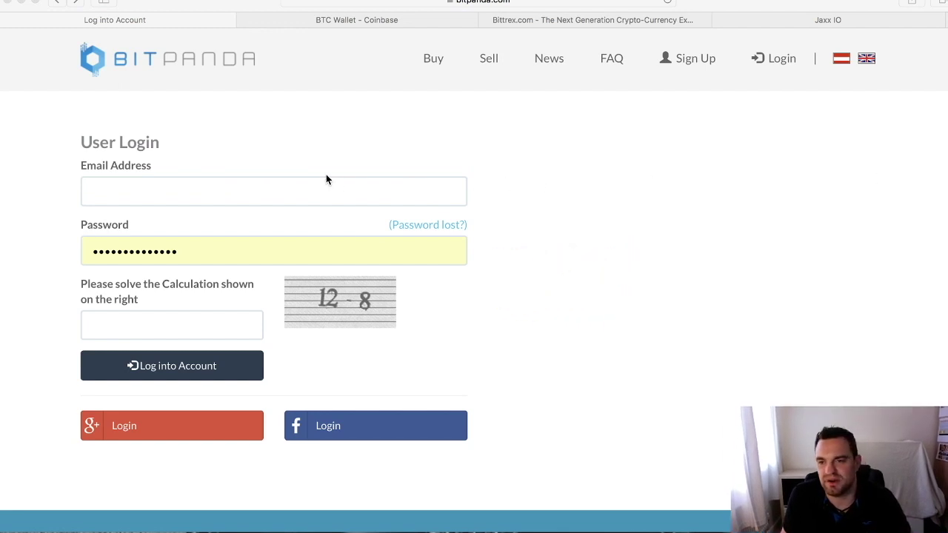
scroll(327, 175, "down", 1)
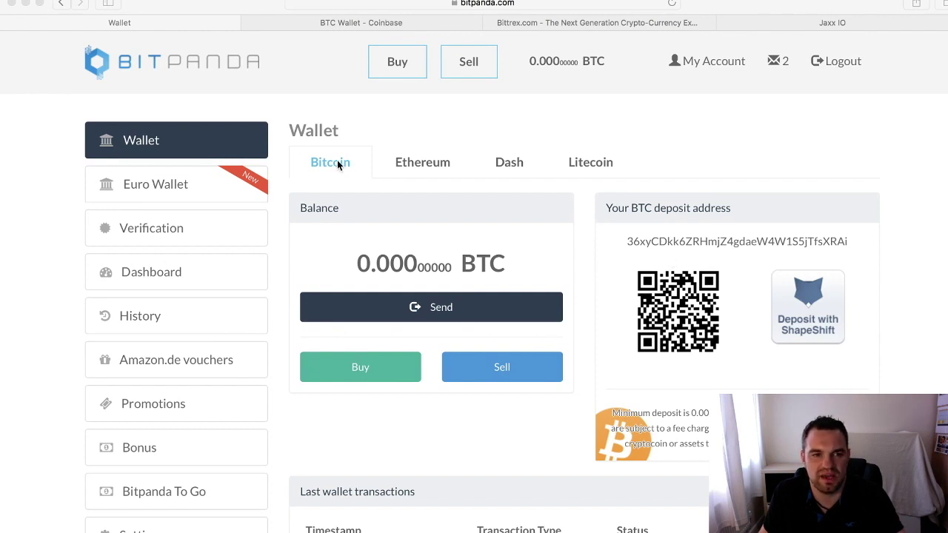
- Check the Dash, Litecoin and Bitcoin wallets, select the BTC deposit address, then open the Dashboard
left_click(412, 171)
left_click(507, 169)
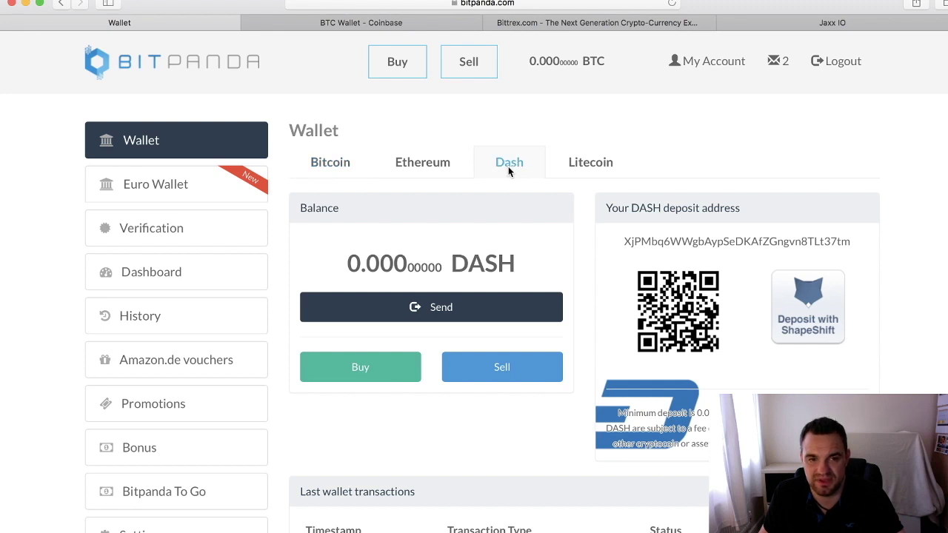
left_click(597, 169)
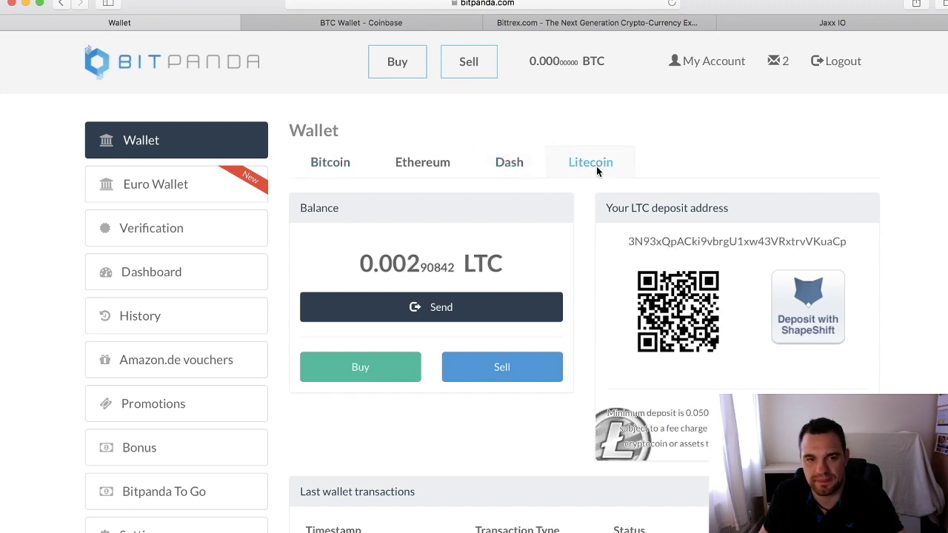
left_click(315, 164)
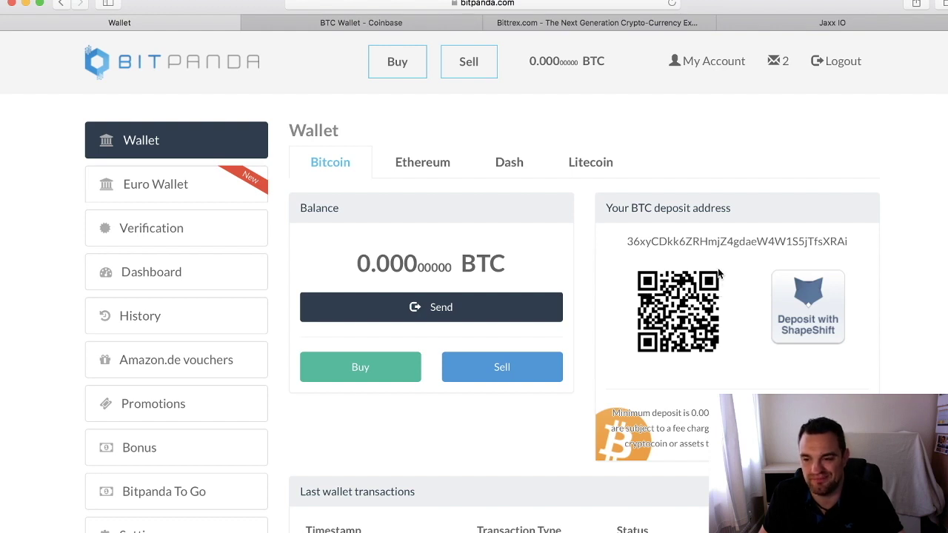
left_click_drag(629, 242, 851, 245)
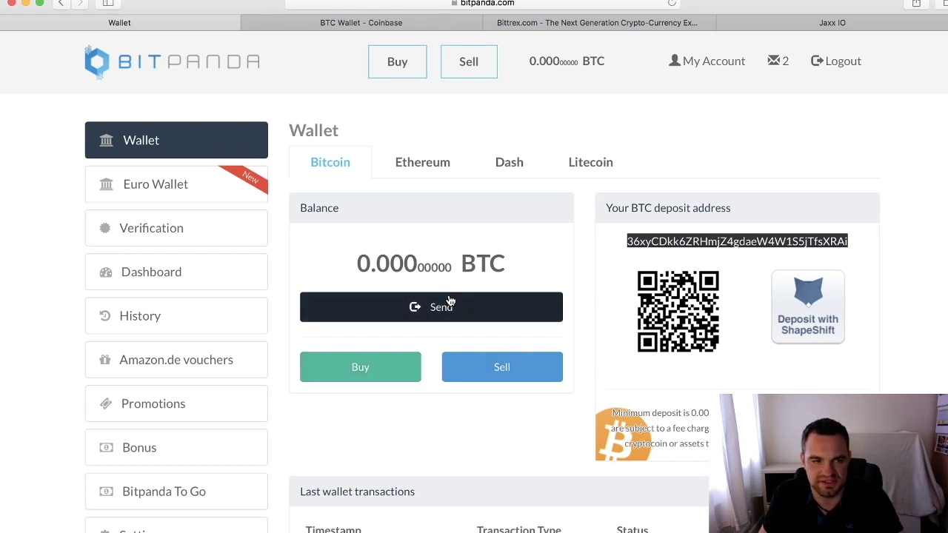
left_click(189, 270)
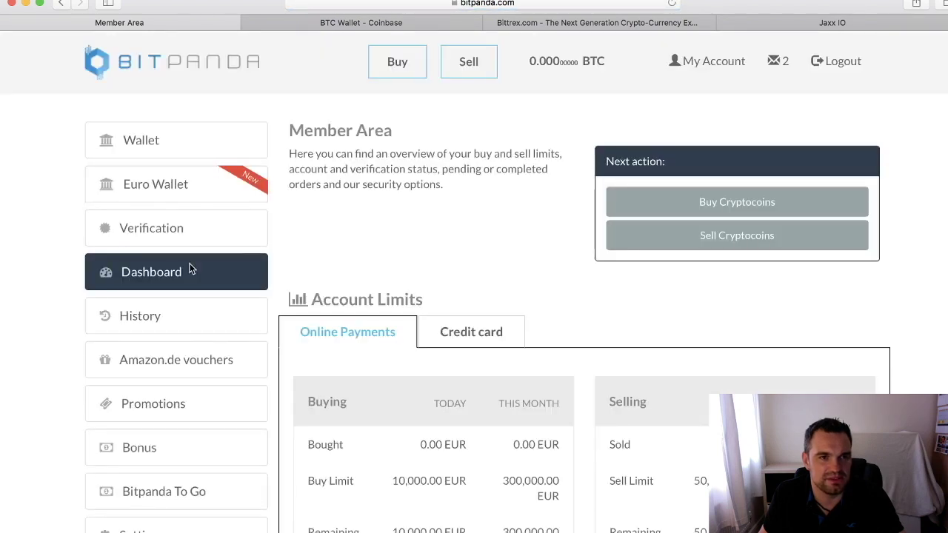
scroll(363, 427, "down", 2)
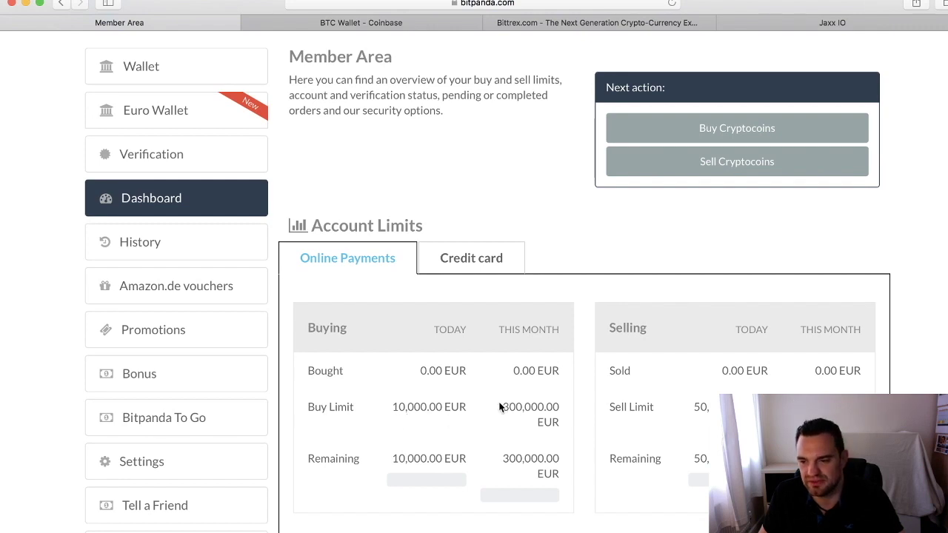
scroll(500, 406, "down", 3)
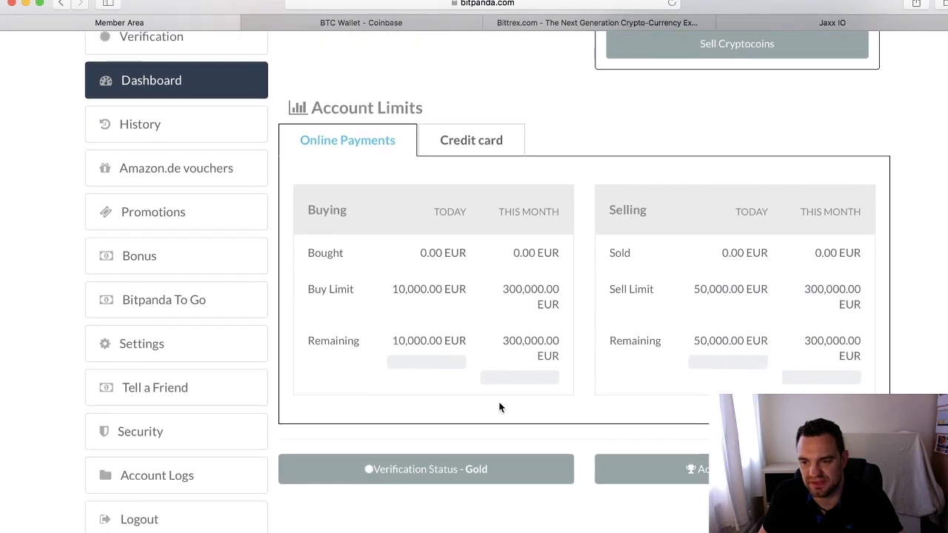
left_click(490, 136)
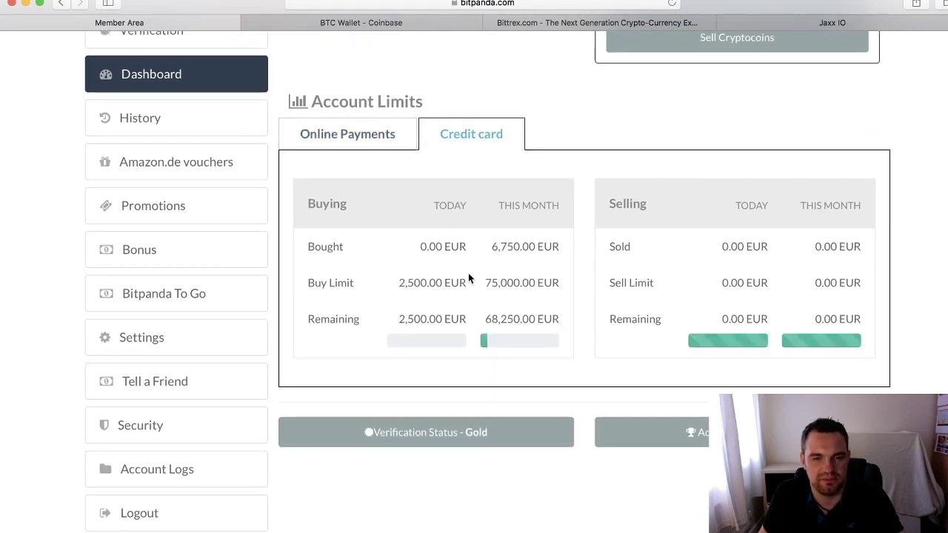
scroll(469, 277, "down", 1)
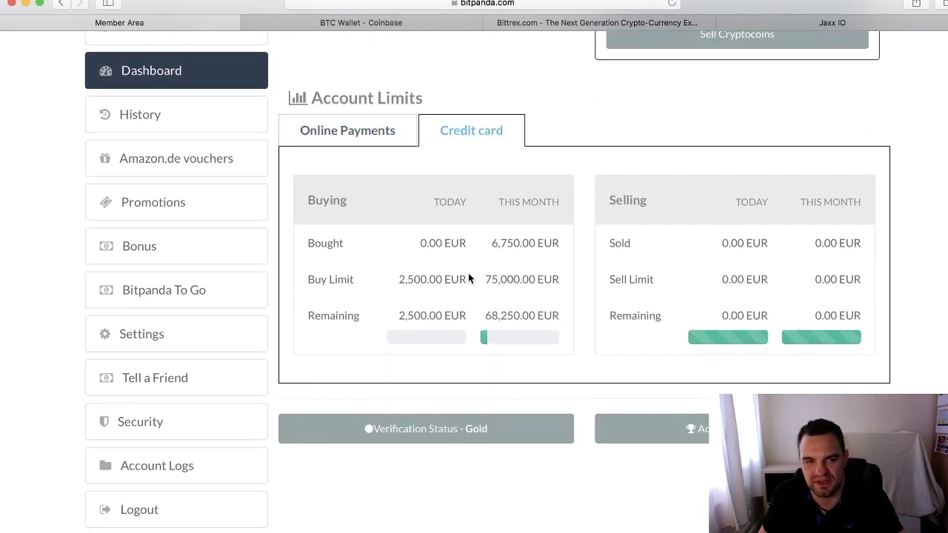
scroll(468, 278, "down", 1)
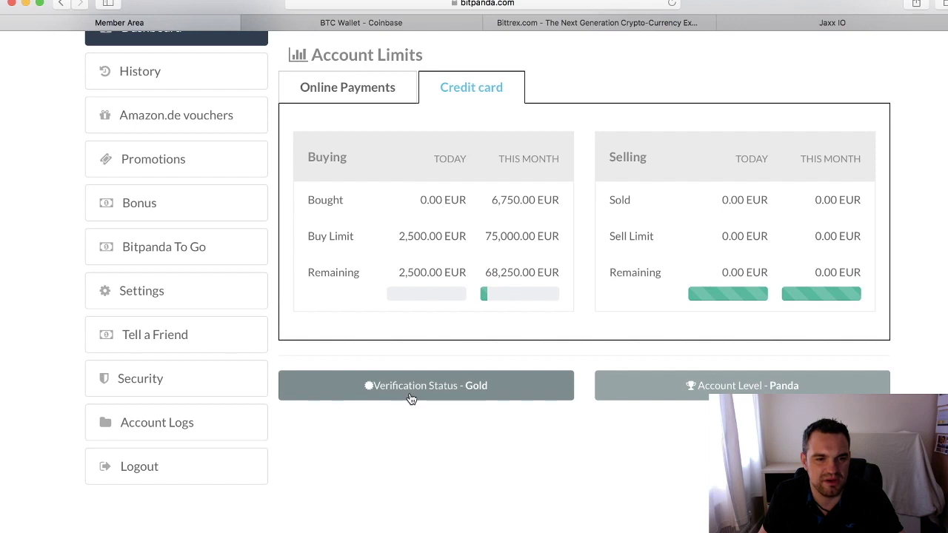
scroll(411, 399, "down", 1)
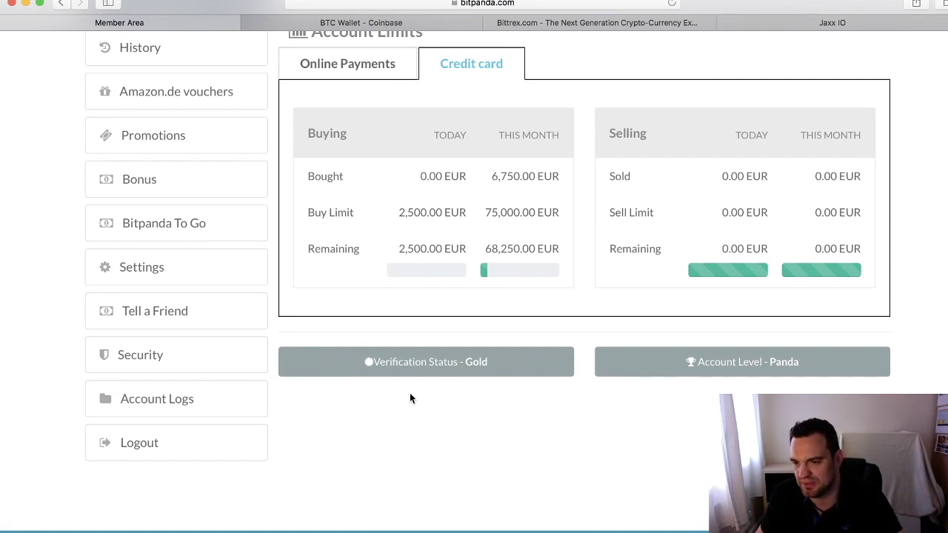
scroll(409, 399, "up", 1)
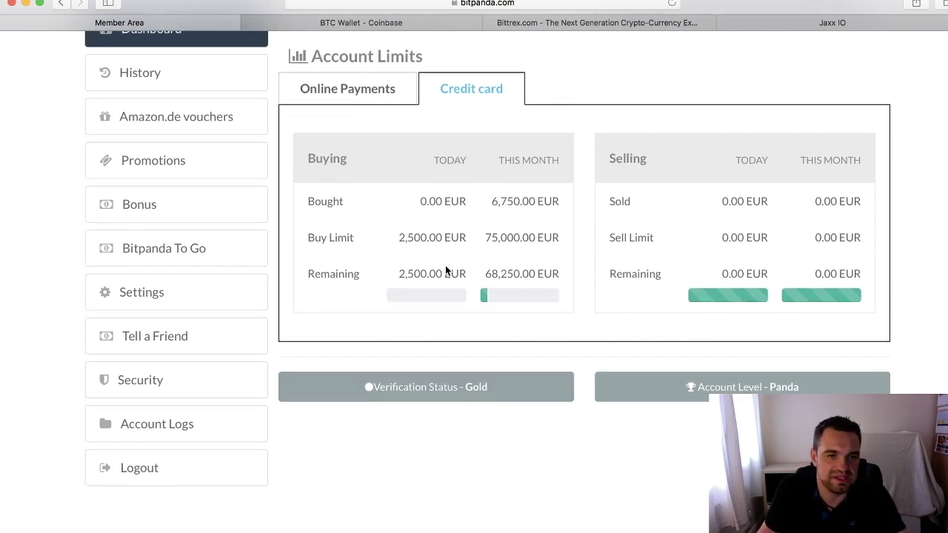
scroll(446, 269, "up", 4)
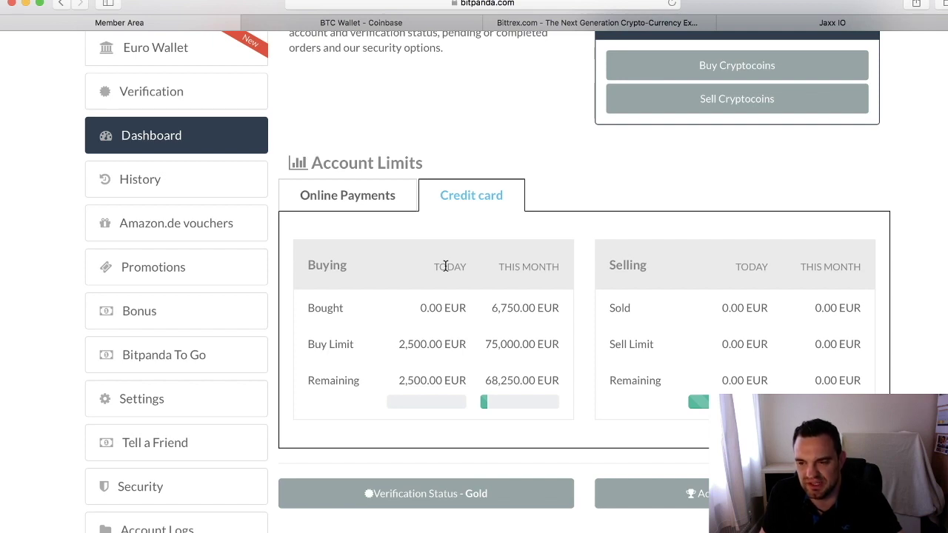
scroll(445, 266, "up", 4)
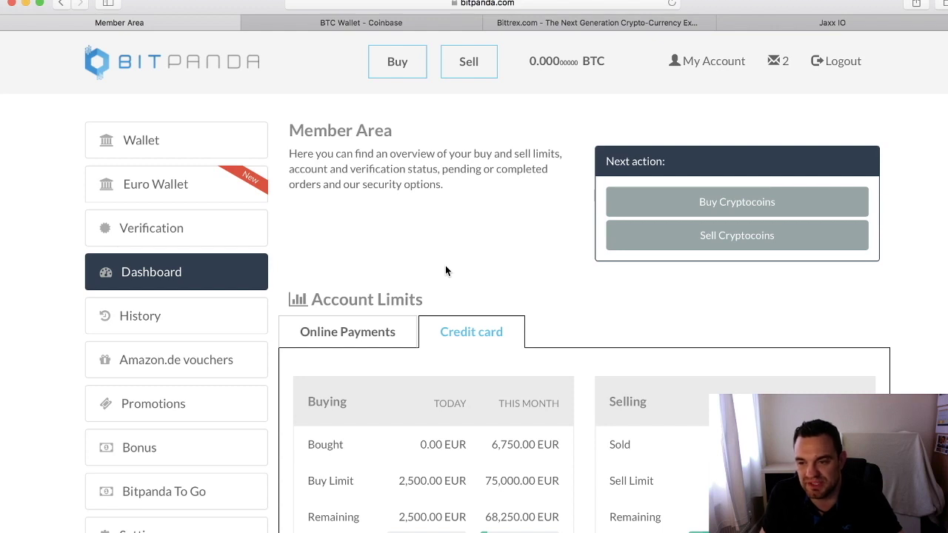
scroll(446, 266, "down", 1)
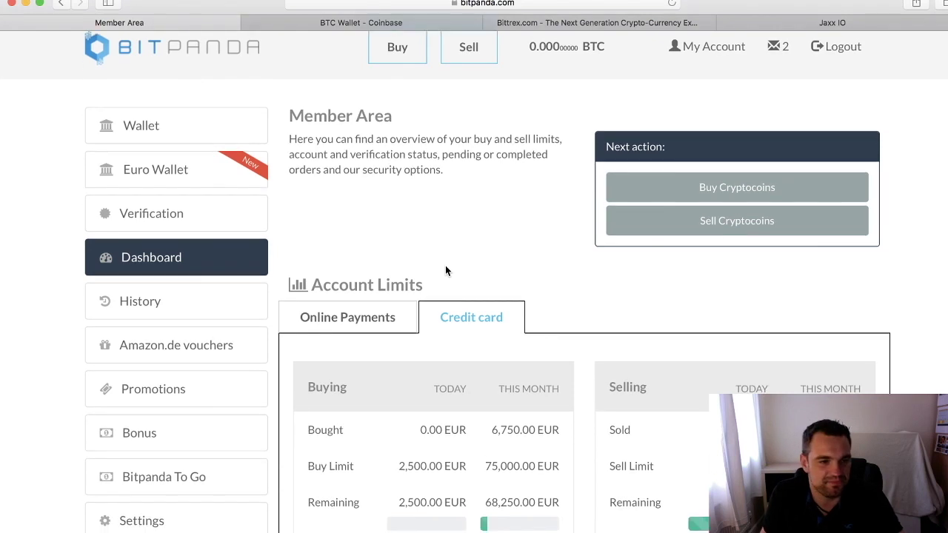
- Review the Trade History list of past orders, e.g. 2,400.00 EUR for 0.6596 BTC on 2017-08-20
left_click(121, 309)
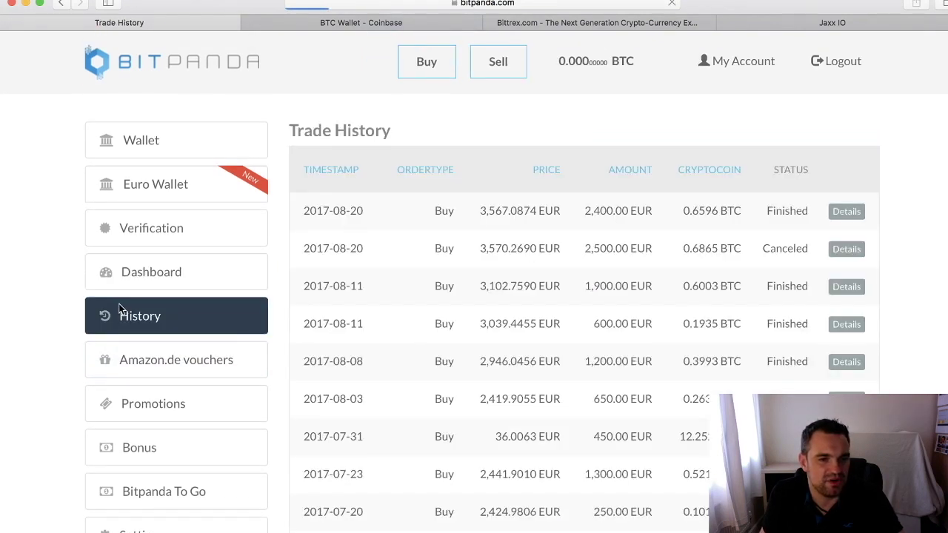
scroll(363, 362, "down", 5)
scroll(363, 366, "down", 5)
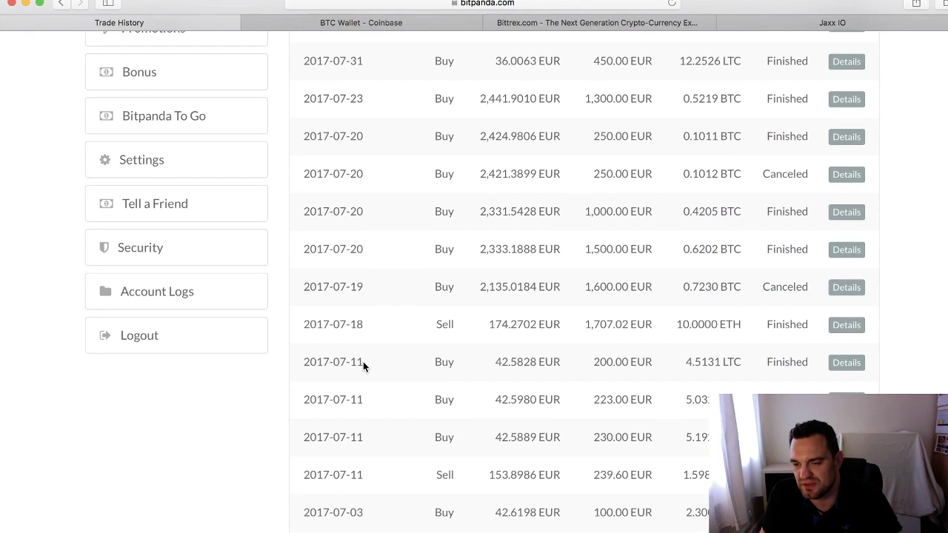
scroll(356, 318, "up", 4)
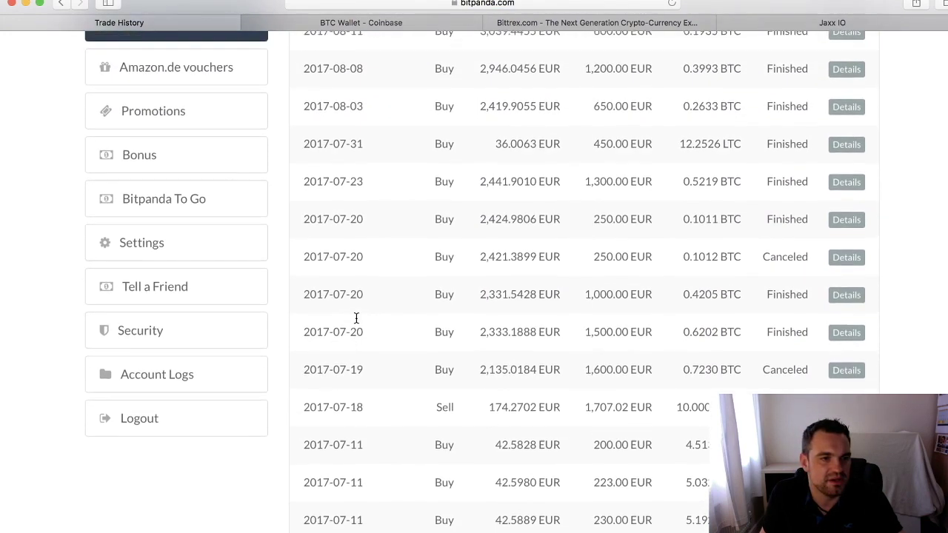
scroll(356, 322, "up", 1)
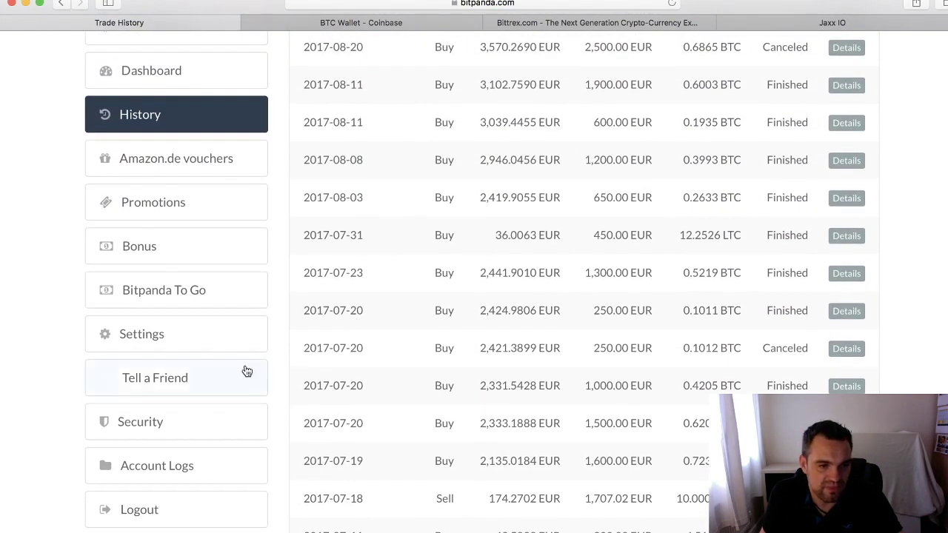
- Go to the Tell a Friend page and look over the referrals and 3.60 EUR earnings
left_click(184, 370)
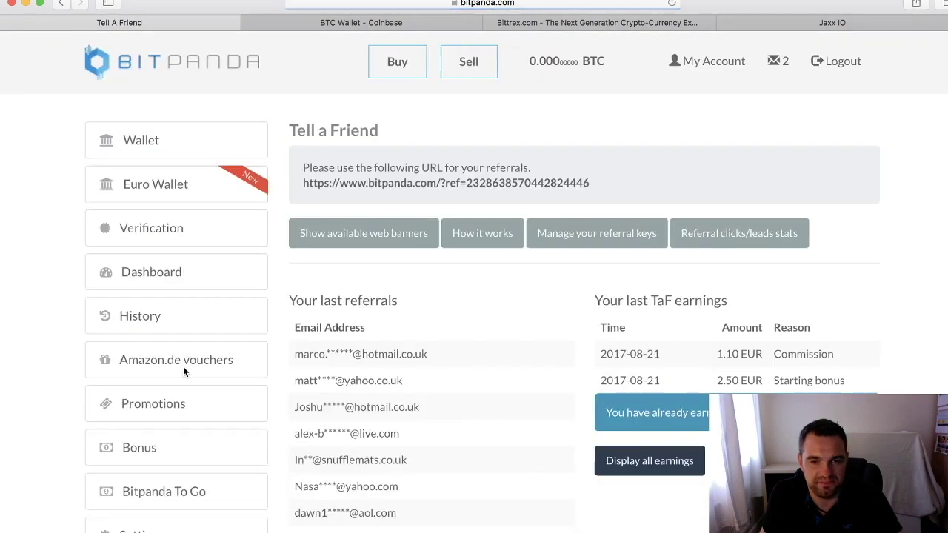
scroll(536, 413, "down", 4)
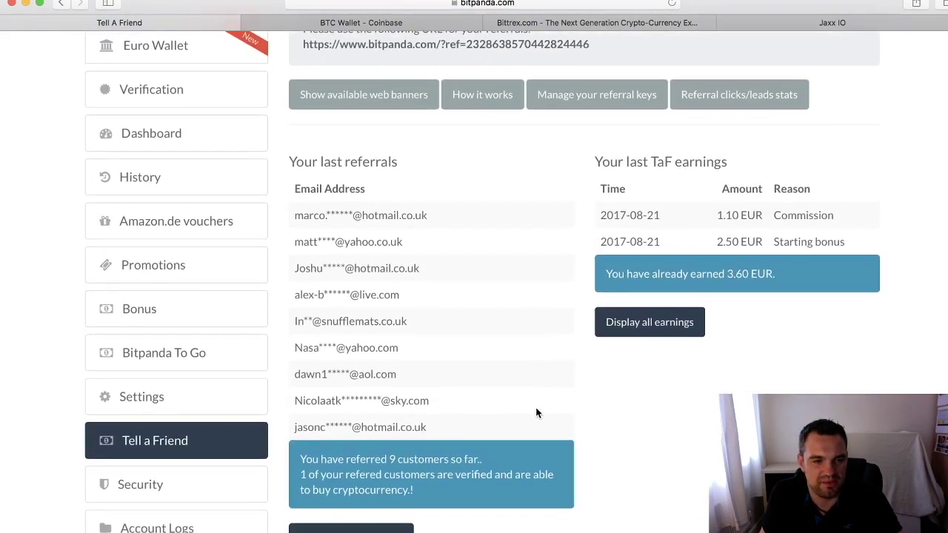
scroll(537, 412, "up", 3)
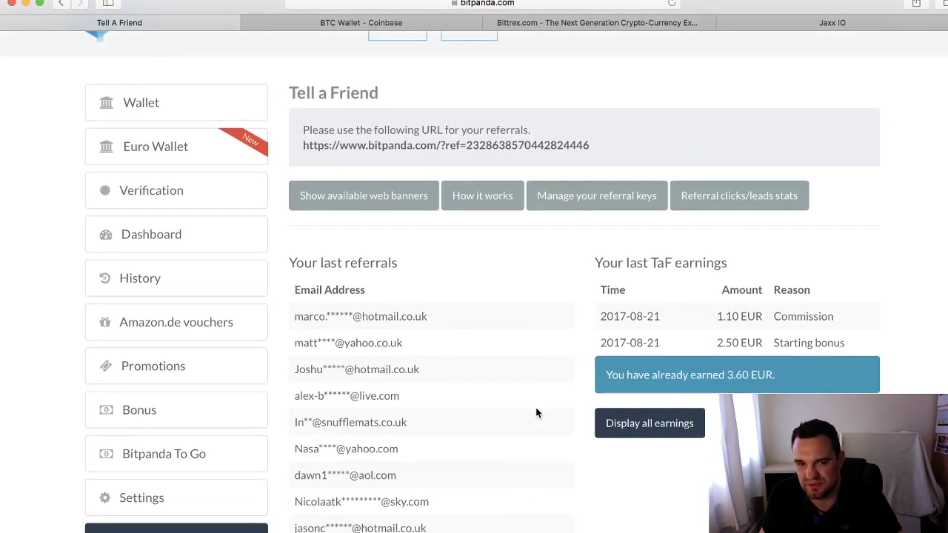
scroll(536, 412, "down", 1)
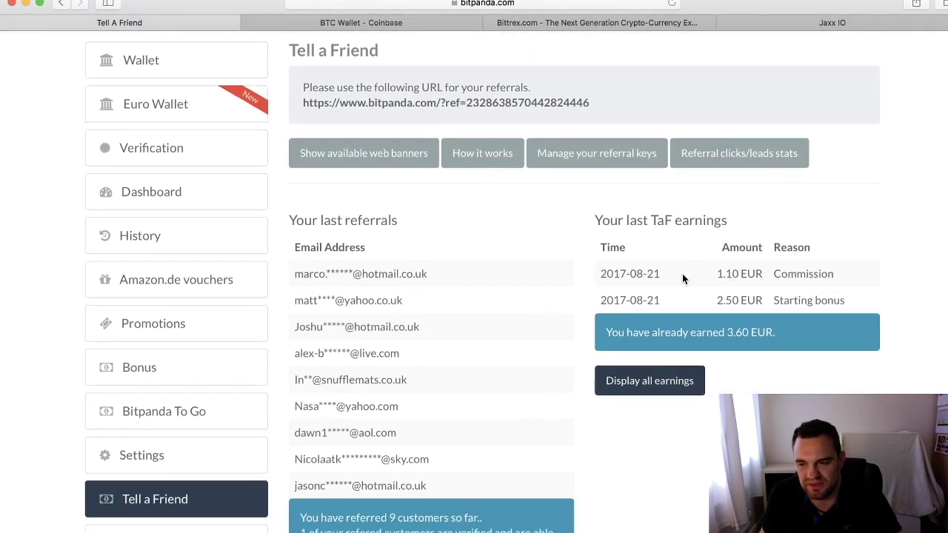
scroll(648, 416, "down", 2)
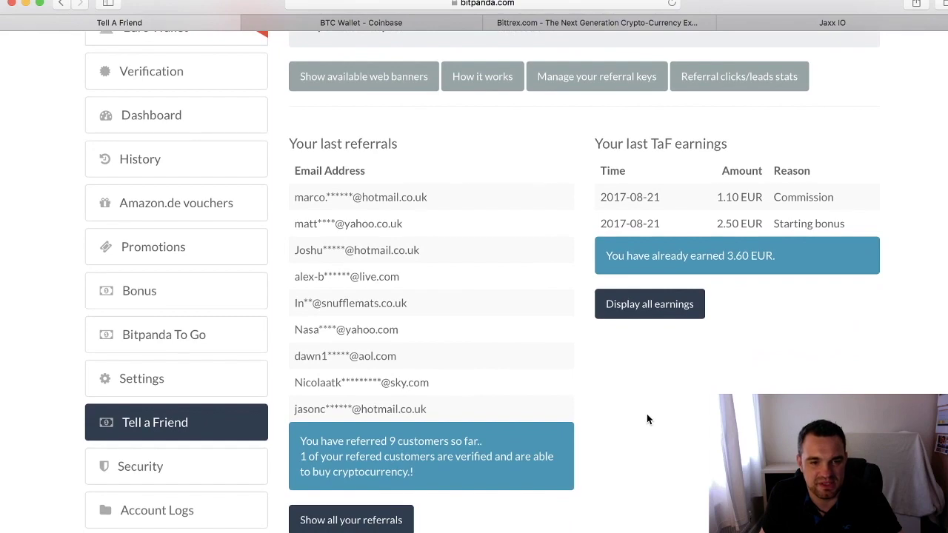
scroll(647, 420, "down", 2)
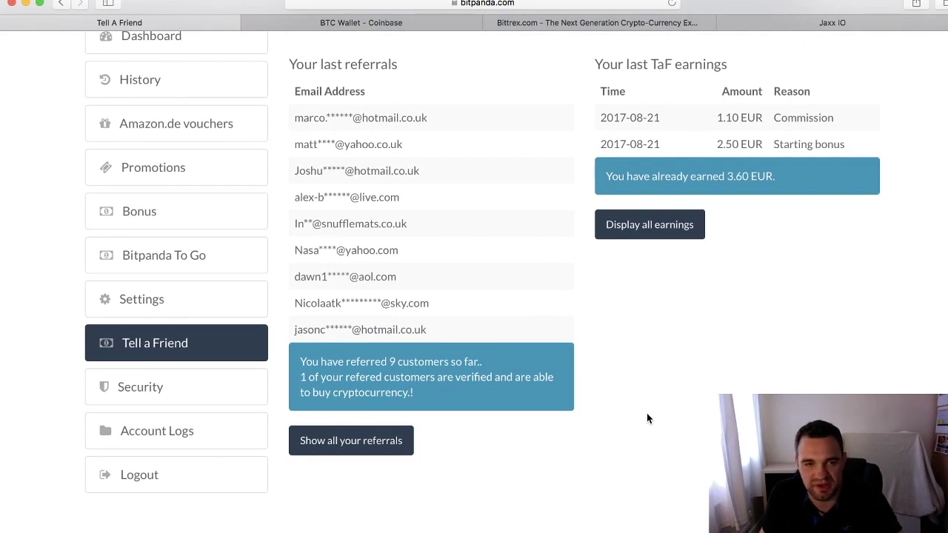
scroll(646, 419, "up", 6)
scroll(646, 419, "down", 3)
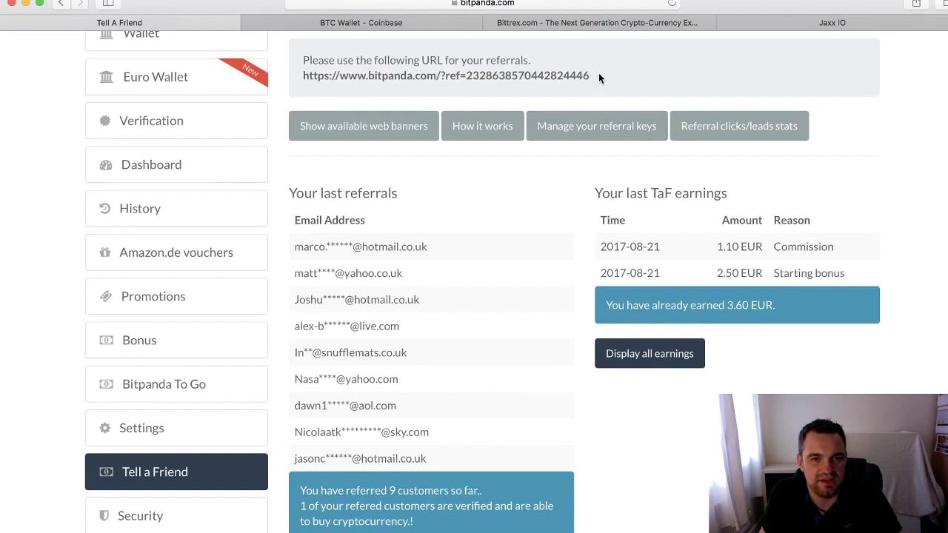
- Select the full referral URL, then return to the Wallet page showing the 0.000 BTC balance
left_click_drag(591, 75, 297, 76)
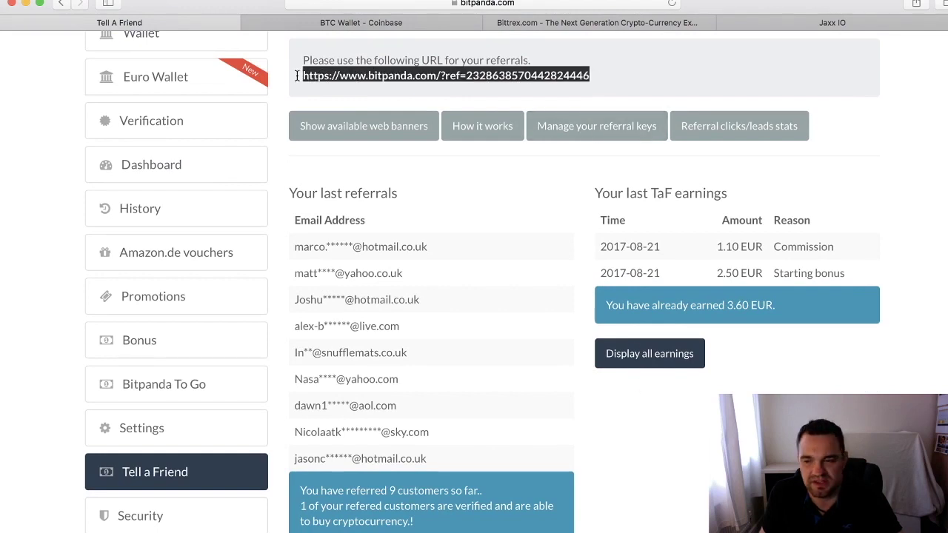
scroll(306, 205, "up", 2)
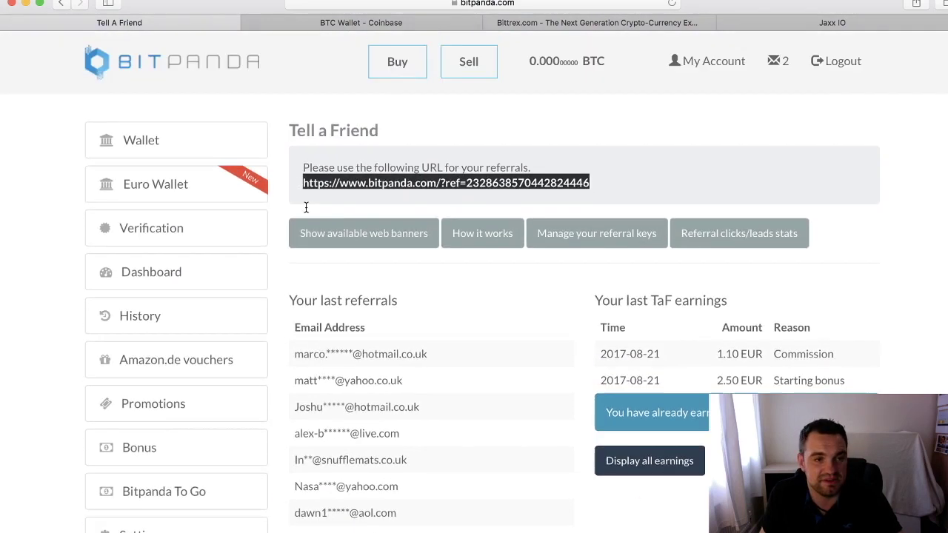
left_click(173, 135)
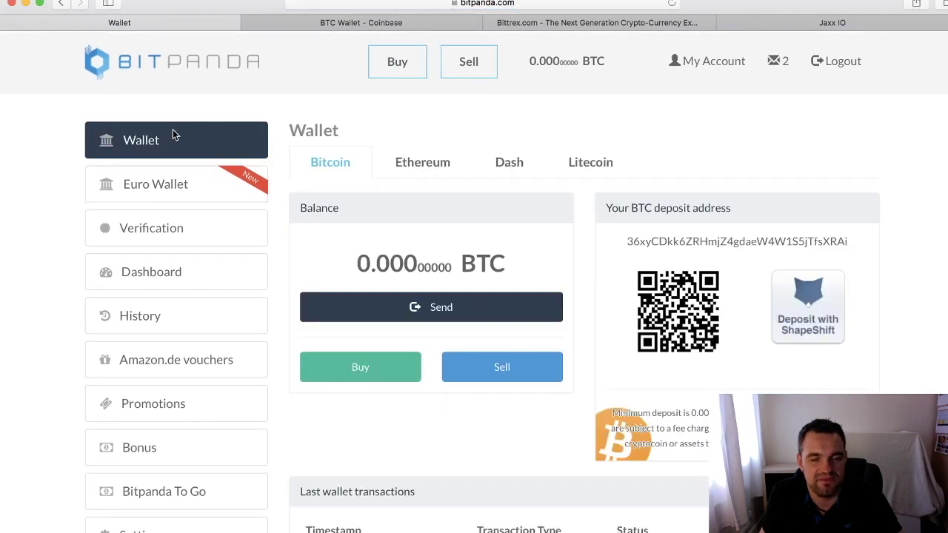